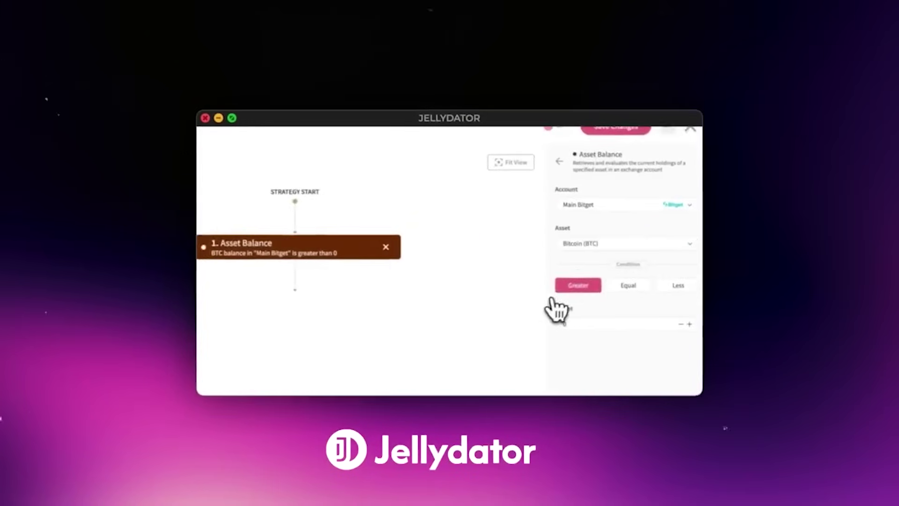
Make the Asset Balance check require an Ethereum balance less than or equal to 0.02
click(625, 243)
click(597, 274)
click(678, 285)
click(627, 285)
click(596, 325)
text(0.02)
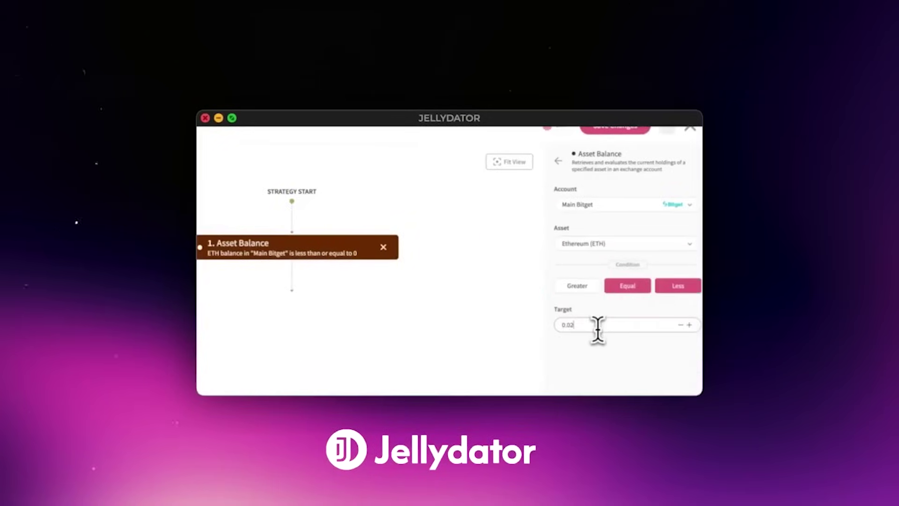
Add Crypto Fear & Greed Index steps to the flow, requiring the index at most 25 (Fear)
click(559, 161)
click(606, 177)
text(fear)
drag(632, 222, 436, 270)
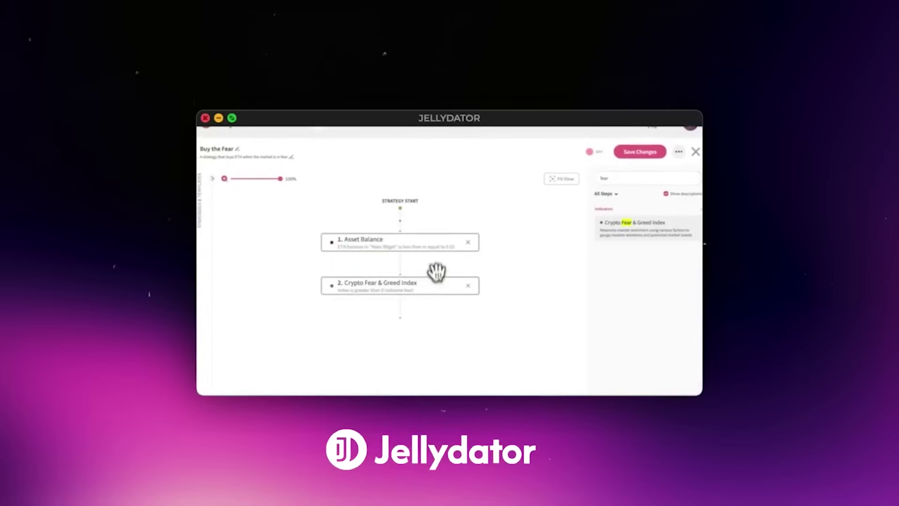
click(439, 285)
click(674, 267)
click(684, 240)
click(648, 240)
click(600, 184)
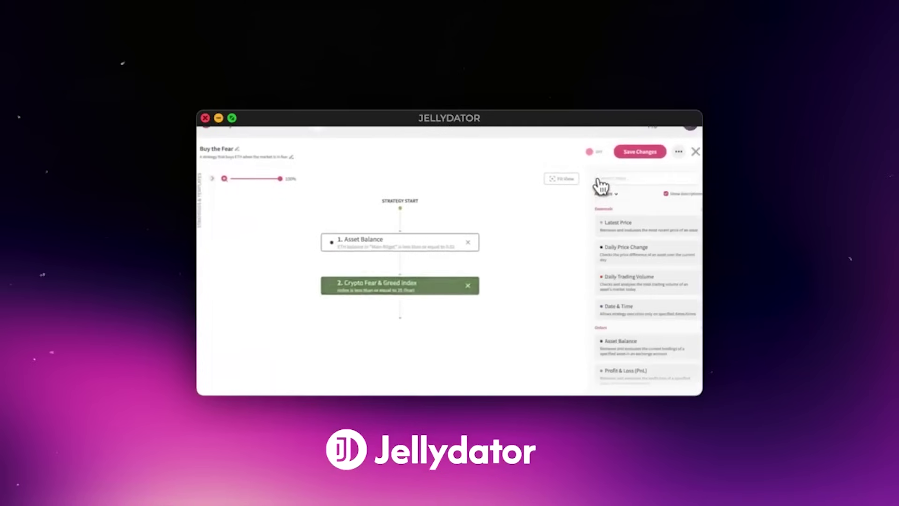
text(fear)
drag(633, 222, 445, 307)
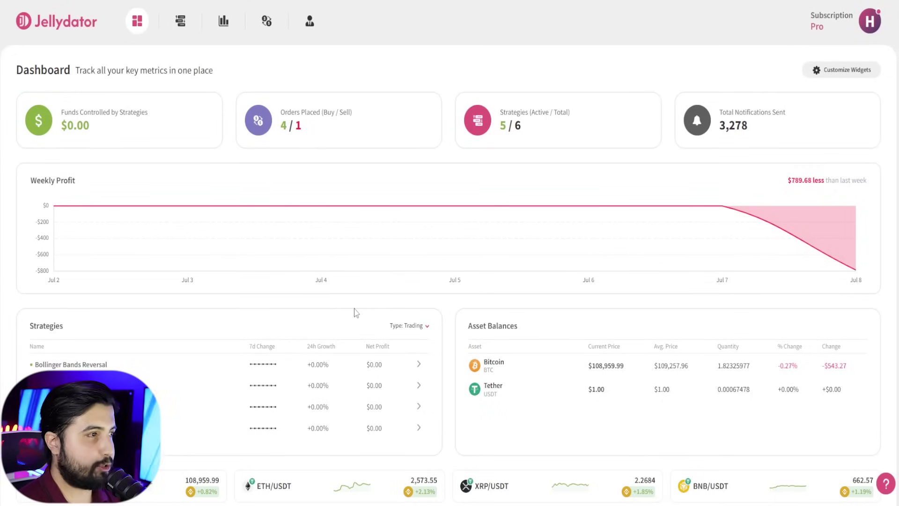
Go from the dashboard to the Strategies list
click(182, 23)
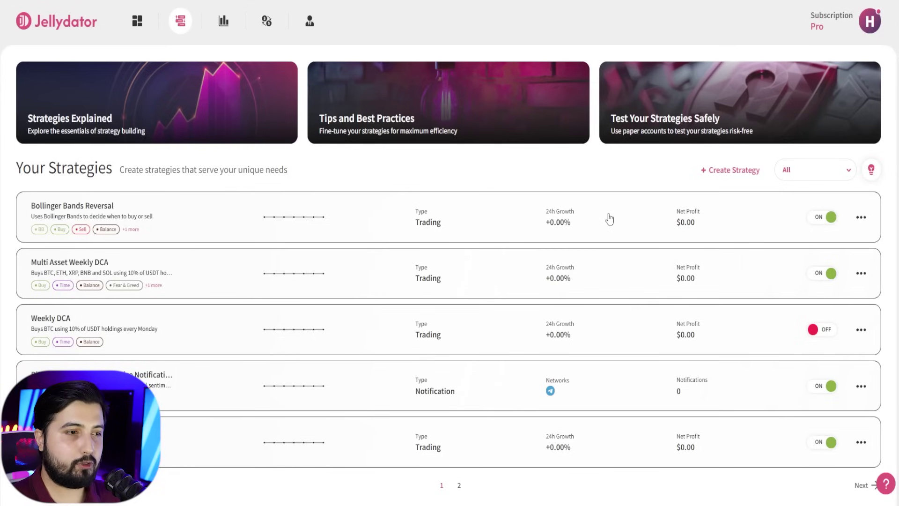
Switch off Bollinger Bands Reversal and open its flow for editing from the options menu
click(437, 221)
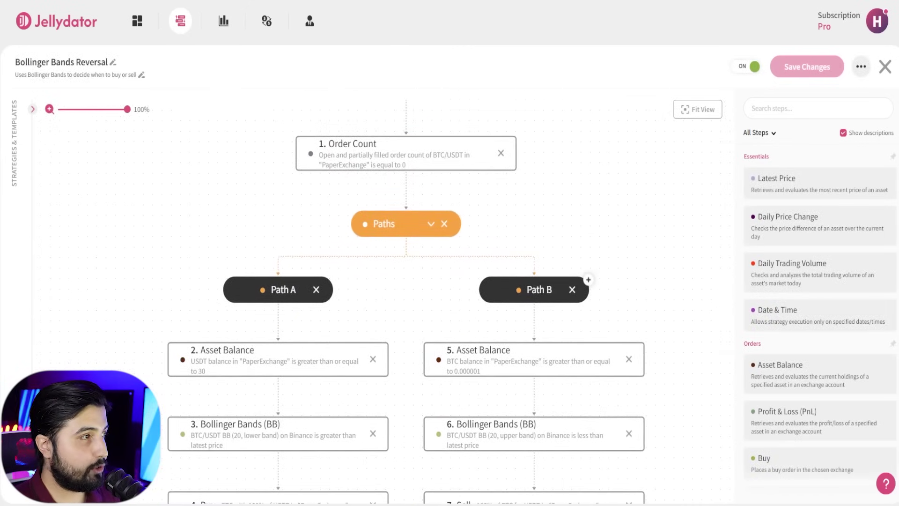
key(Escape)
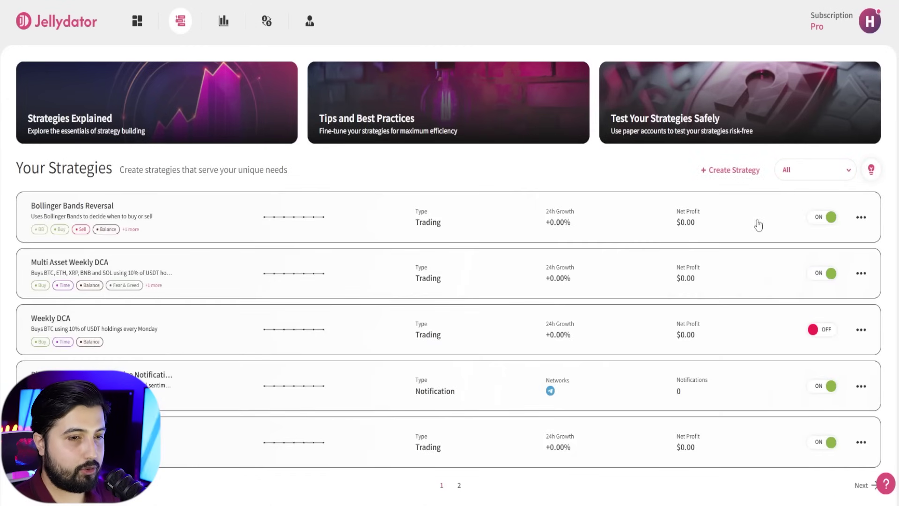
click(818, 219)
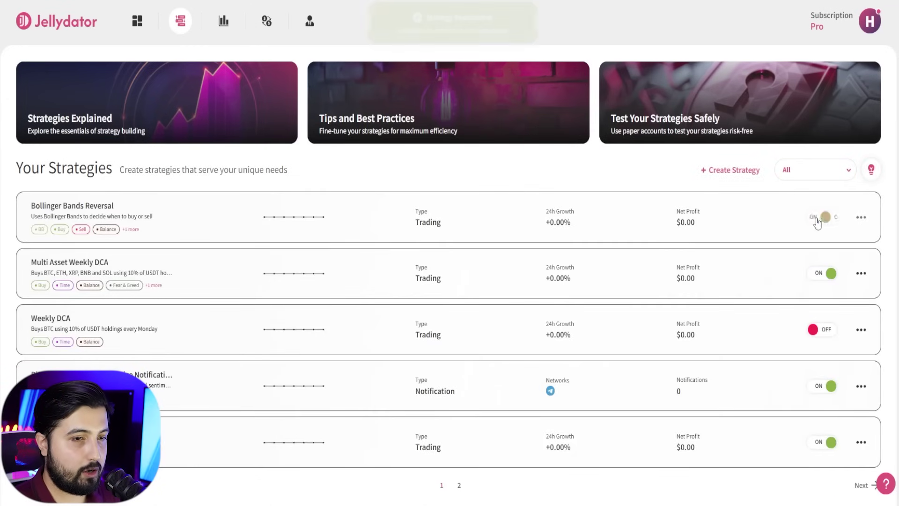
click(861, 217)
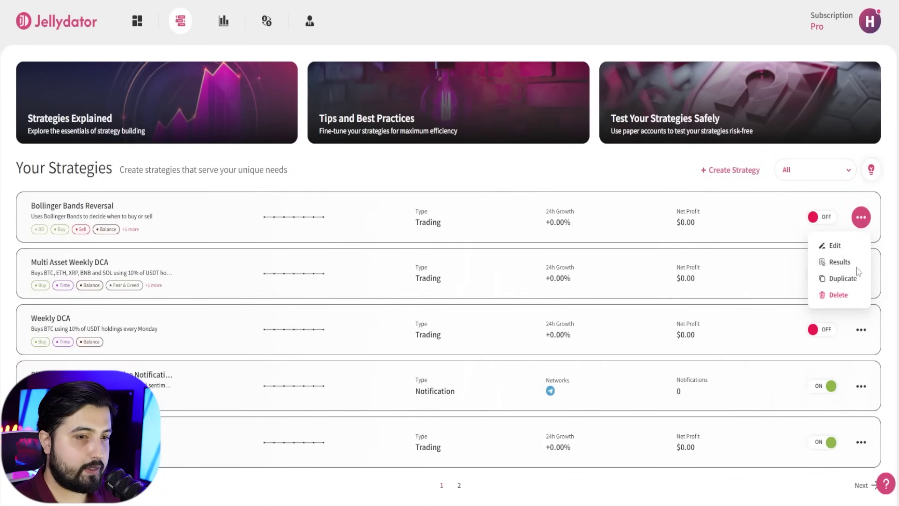
click(843, 279)
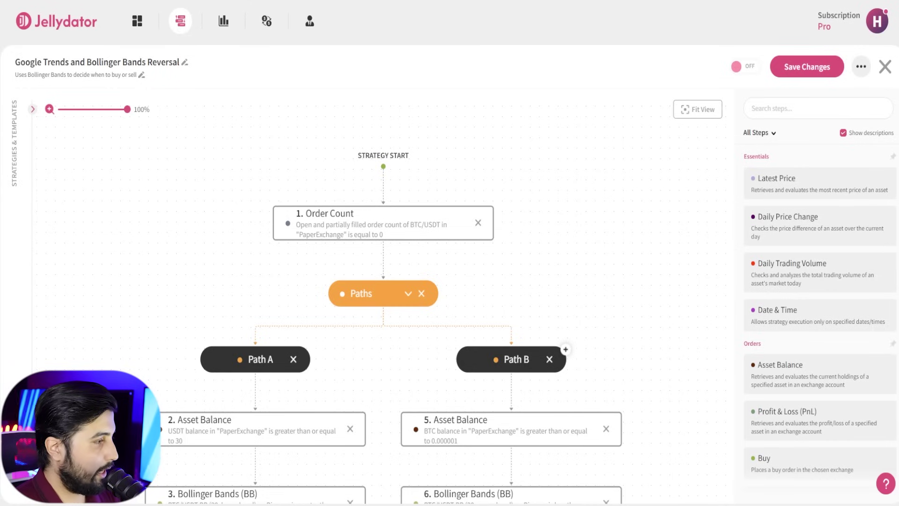
Select the whole strategy description so it can be replaced with the Google Trends wording
triple_click(83, 73)
text(Uses Bollinger Bands and Google Trends  to decide when to buy or sell)
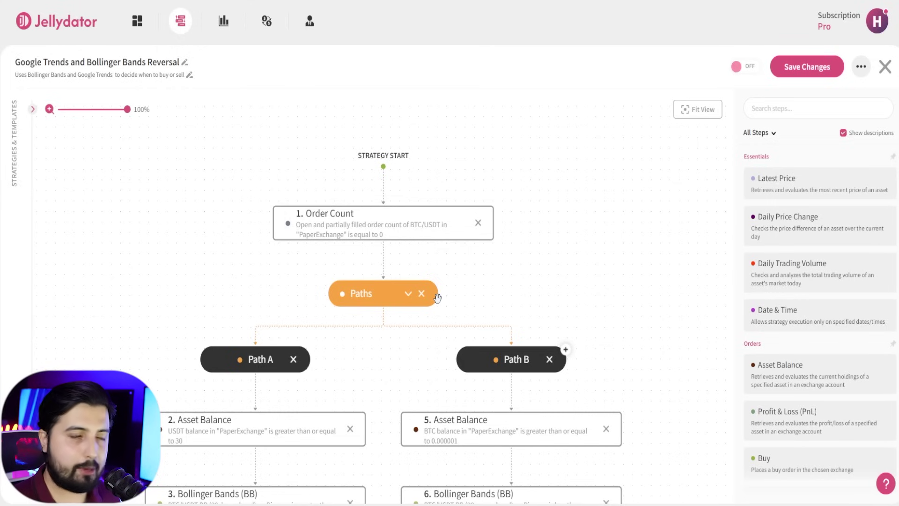
Insert a Google Trends step after the Asset Balance check in Path A and in Path B
drag(504, 285, 516, 166)
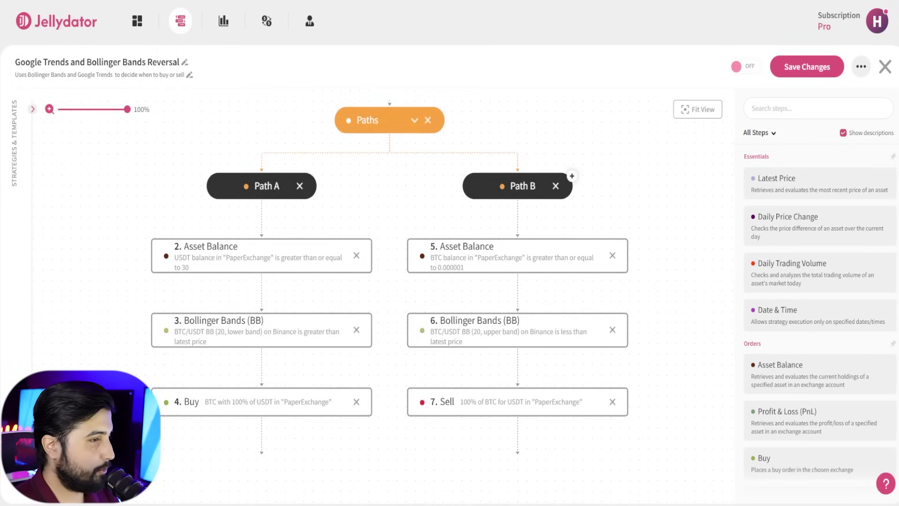
click(793, 109)
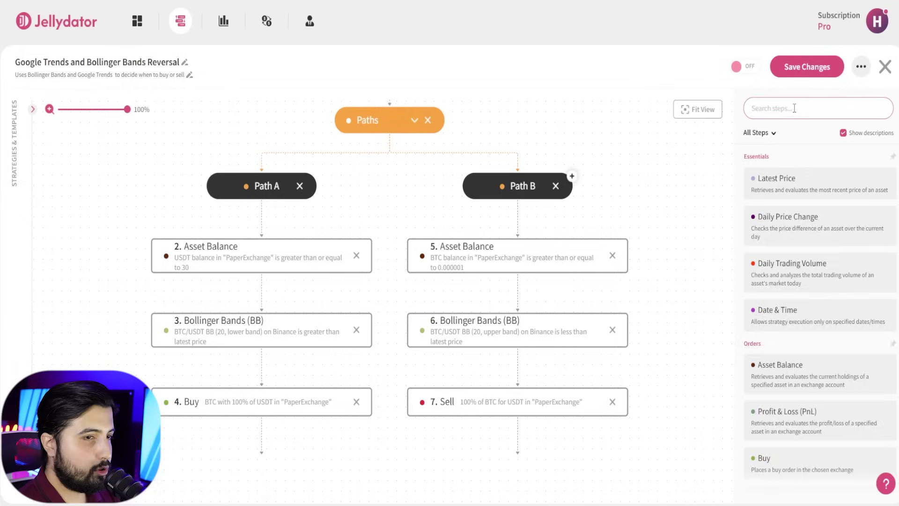
text(googl)
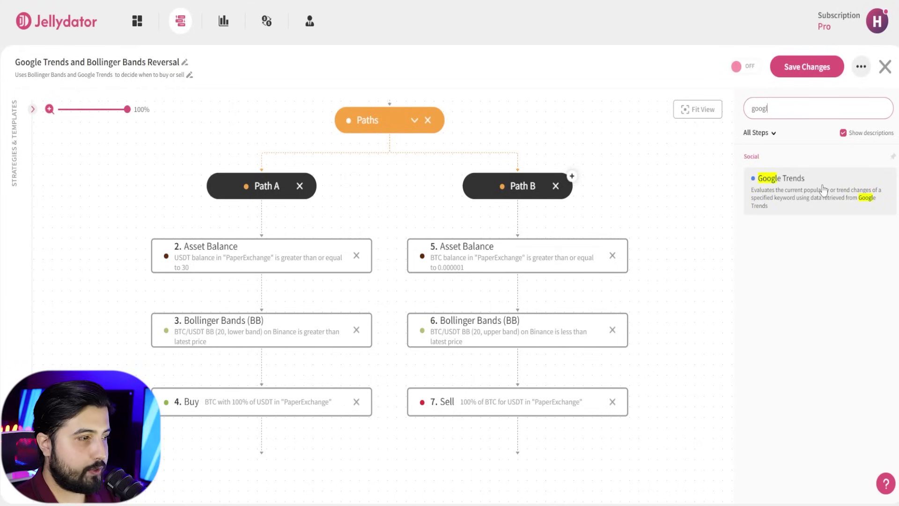
mouse_move(827, 188)
mouse_down()
mouse_move(247, 285)
mouse_move(254, 288)
mouse_up()
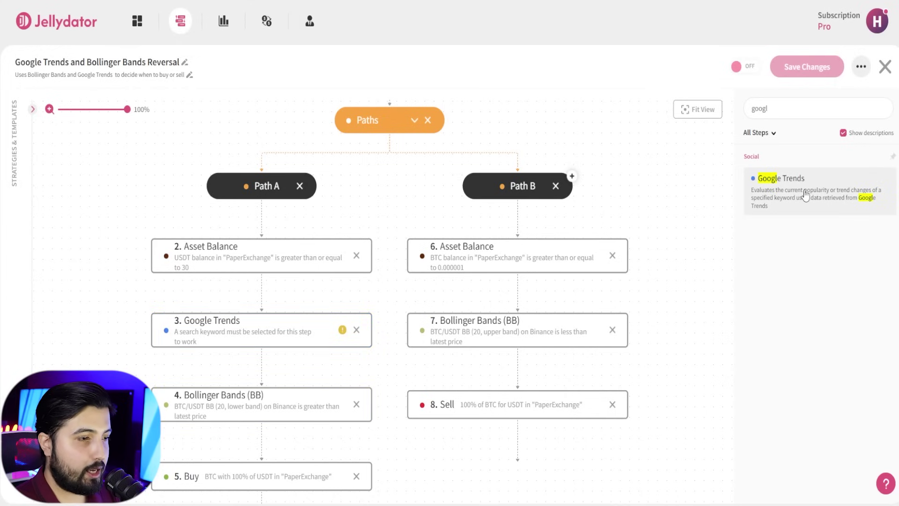
drag(805, 197, 523, 291)
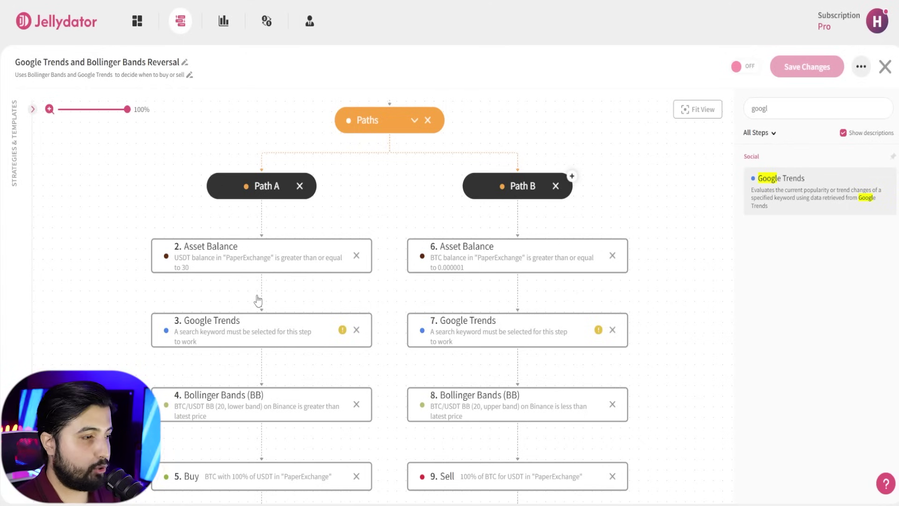
Set Path A's Google Trends step to keyword bitcoin with popularity strictly less than 30
click(260, 334)
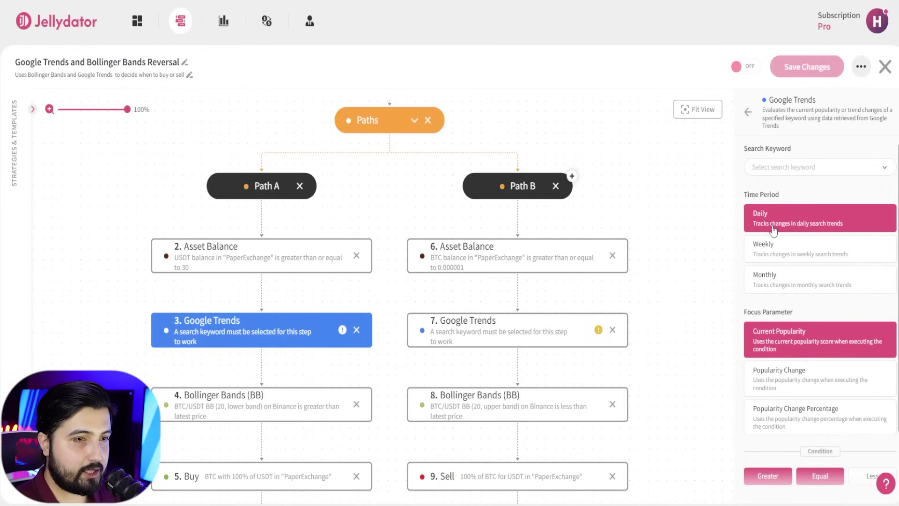
click(793, 172)
text(b)
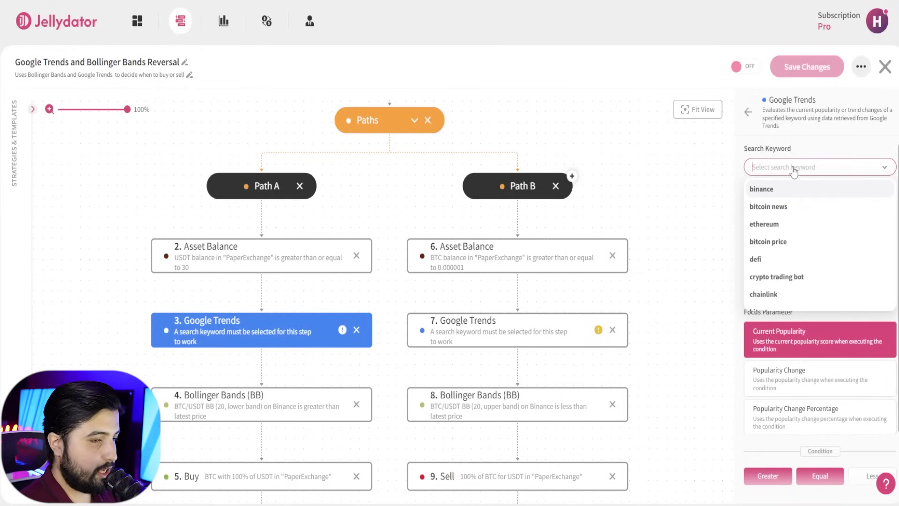
text(it)
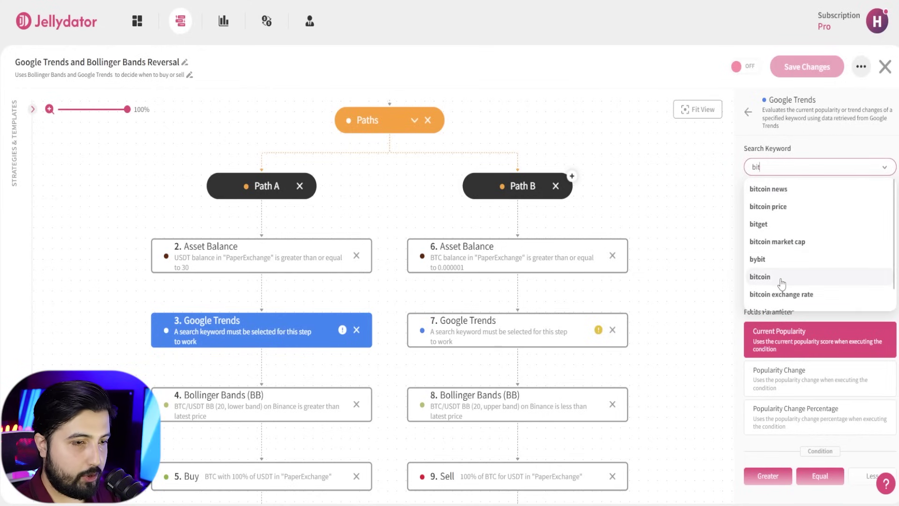
click(778, 278)
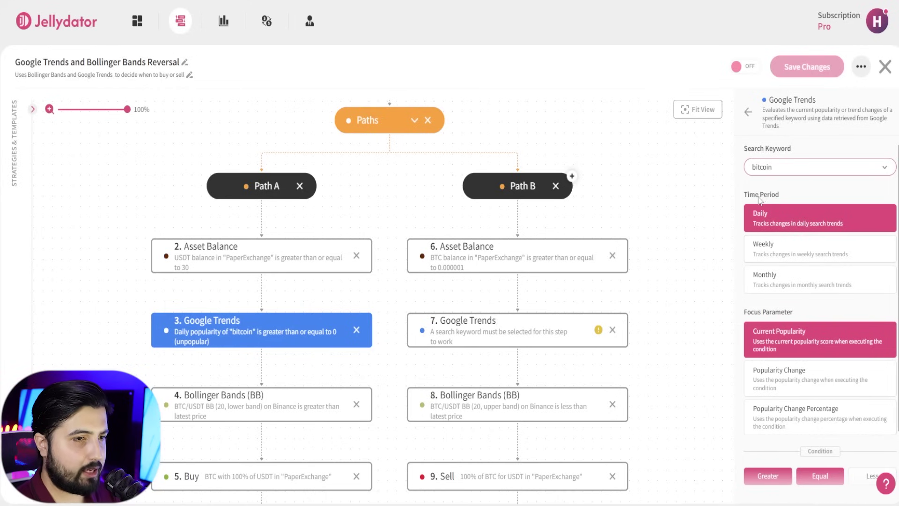
scroll(787, 222, down, 2)
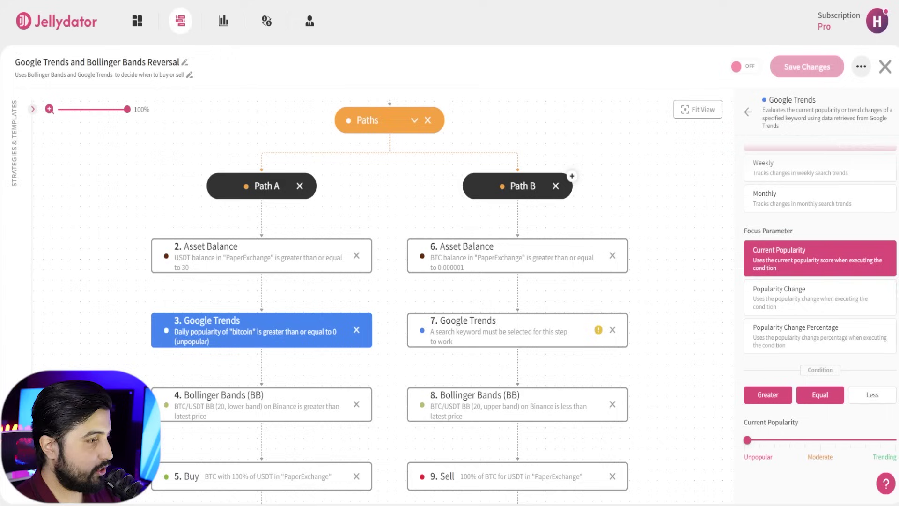
click(861, 397)
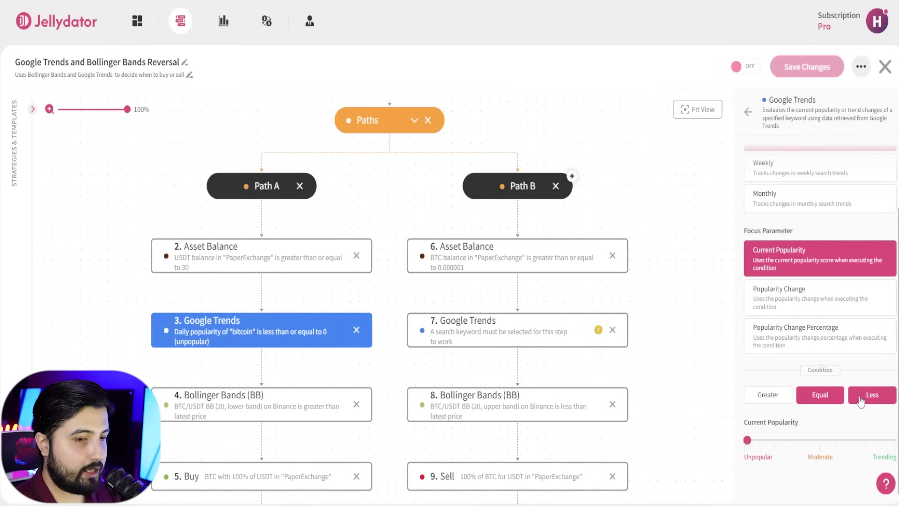
click(822, 394)
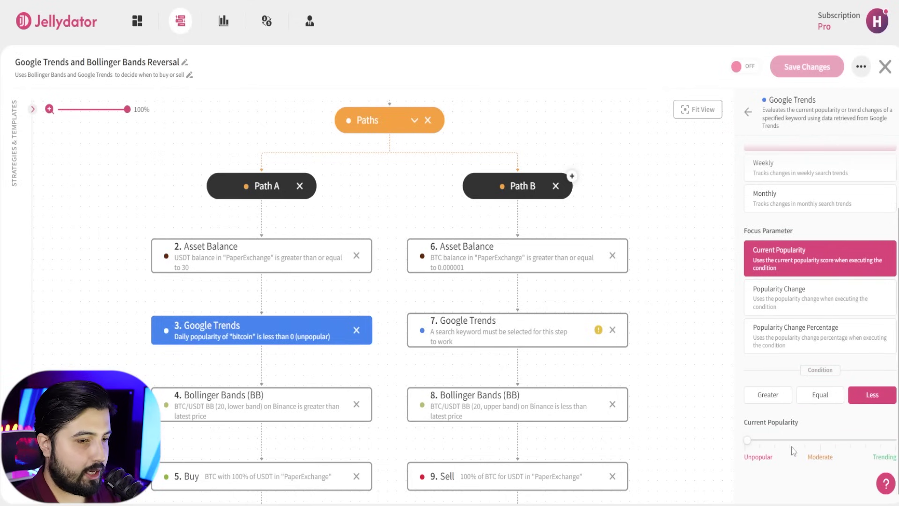
drag(803, 442, 792, 445)
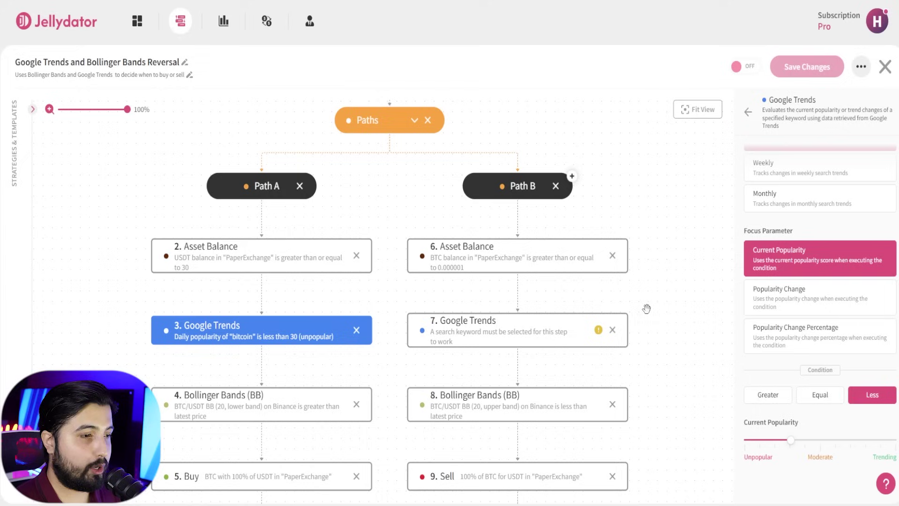
Set Path B's Google Trends step to keyword bitcoin with popularity strictly greater than 70
click(509, 333)
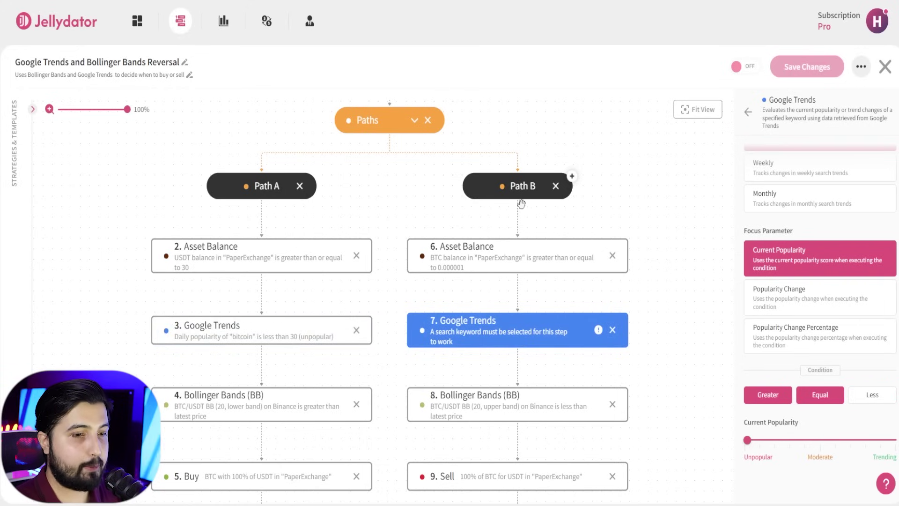
scroll(814, 233, up, 2)
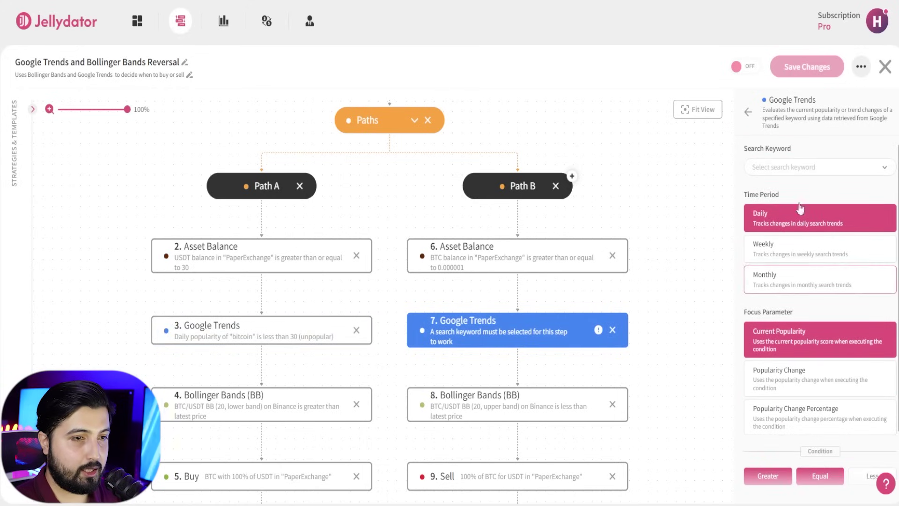
click(782, 169)
text(bit)
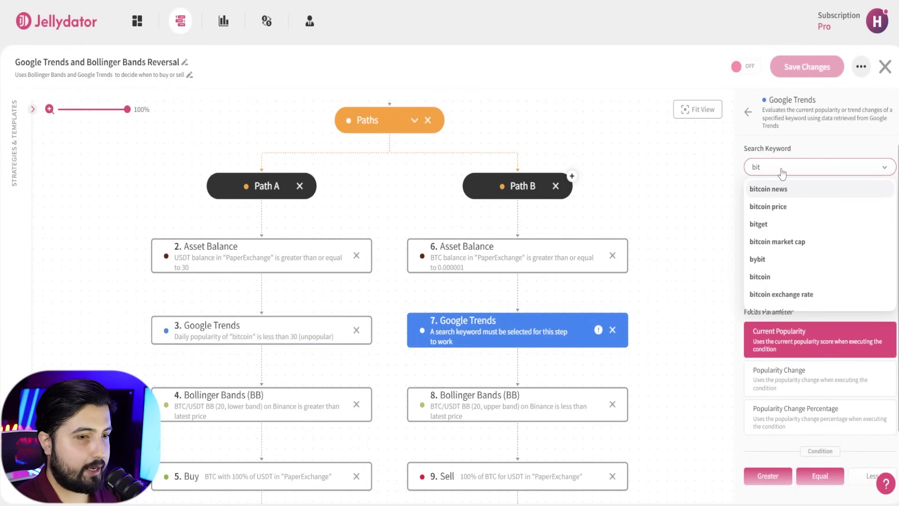
click(760, 276)
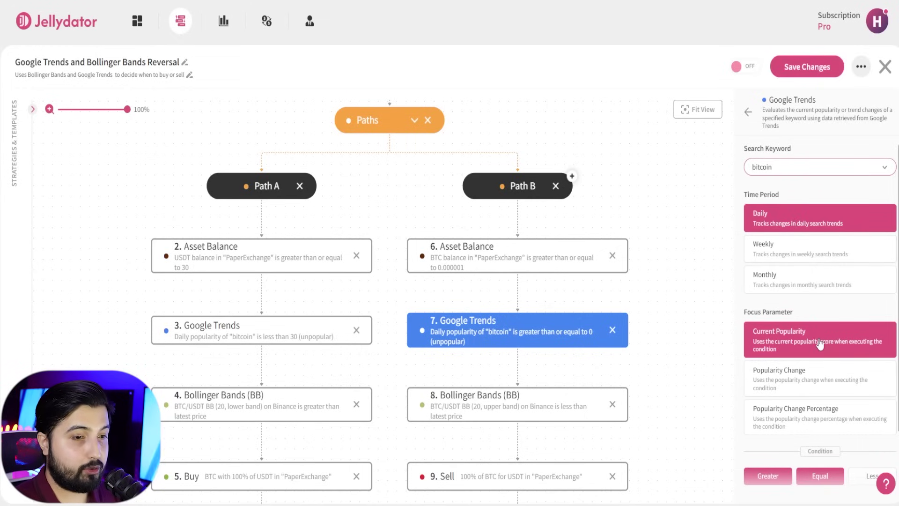
scroll(820, 343, down, 2)
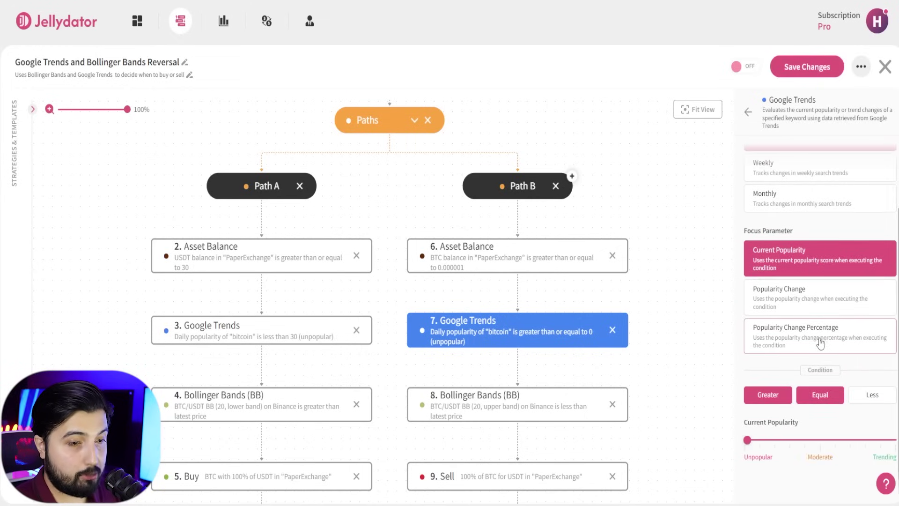
click(807, 397)
click(855, 442)
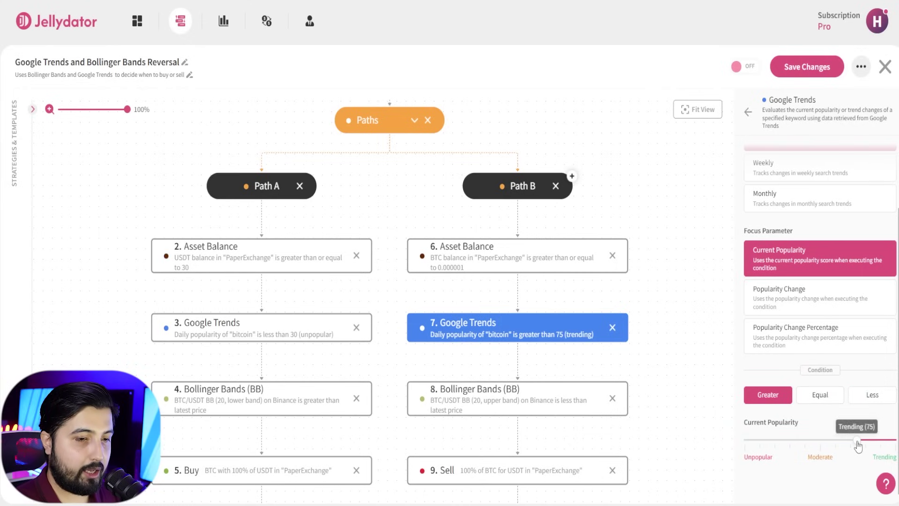
drag(856, 443, 848, 441)
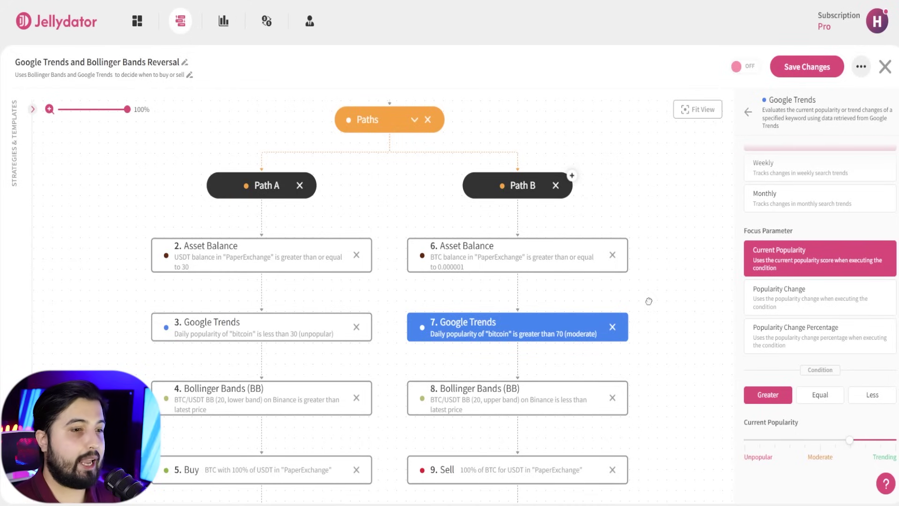
drag(648, 301, 663, 172)
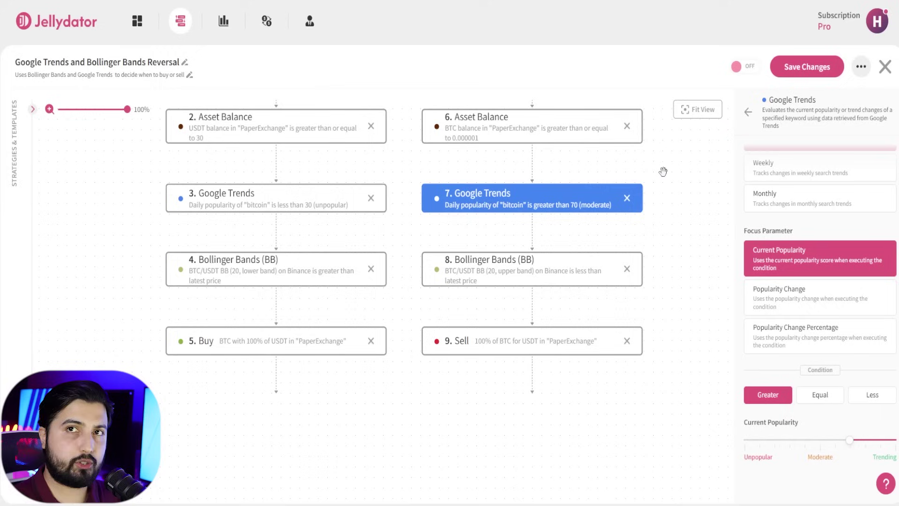
Place Send Telegram Message steps after Buy in Path A and after Sell in Path B
click(749, 115)
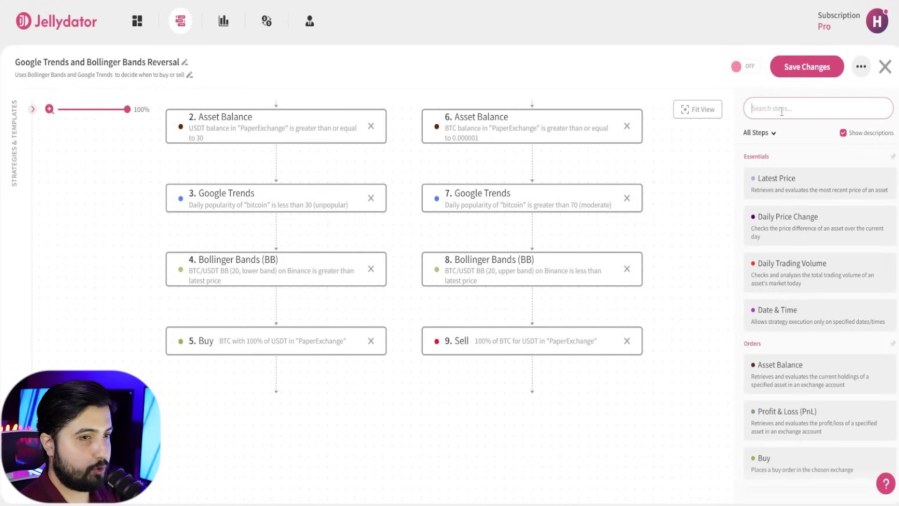
text(tele)
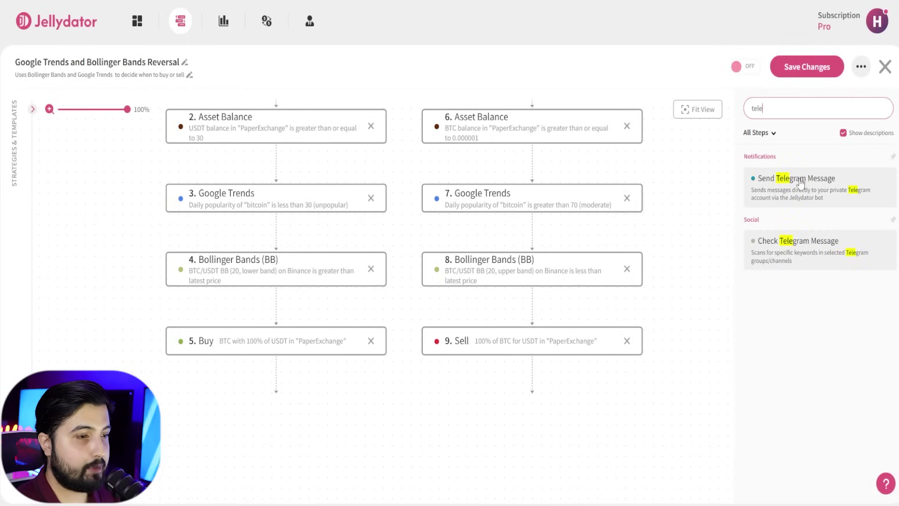
drag(799, 184, 239, 383)
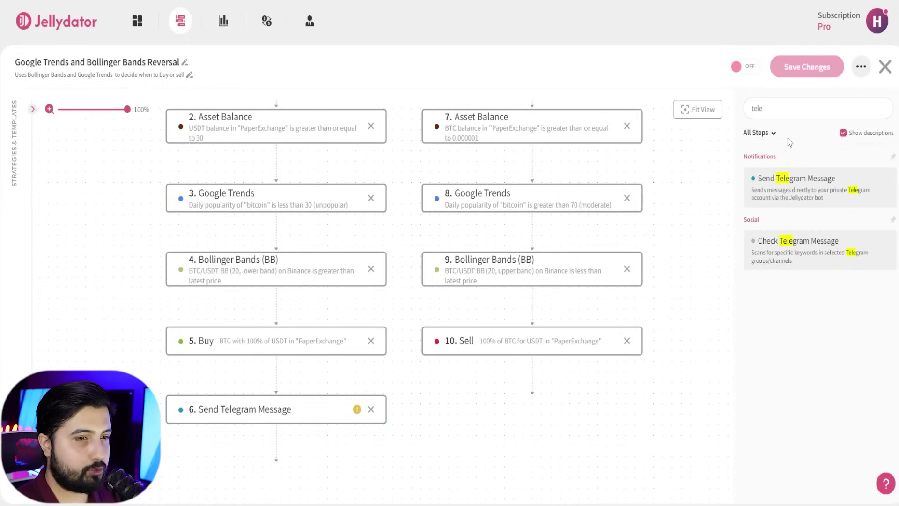
drag(799, 184, 504, 378)
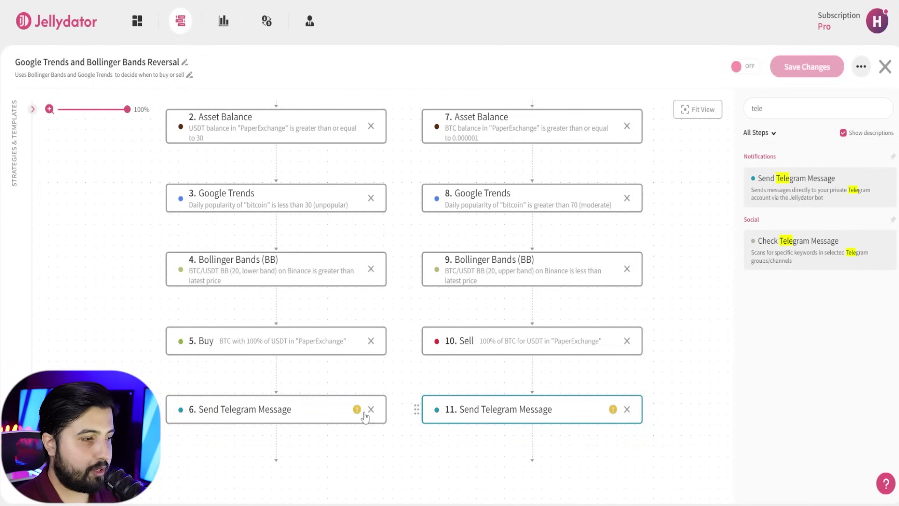
click(281, 415)
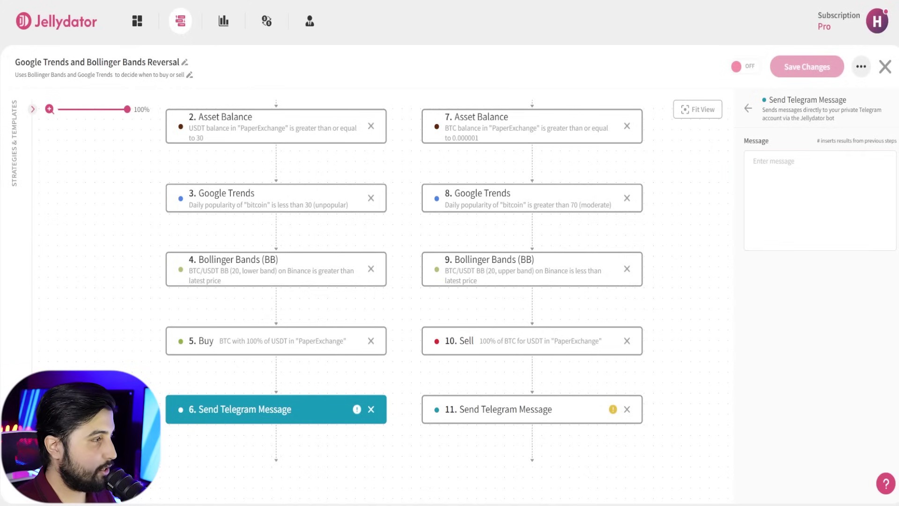
Write the buy message "Bought [Buy Quantity] BTC for [Buy Price] USDT" using inserted Buy fields
click(781, 177)
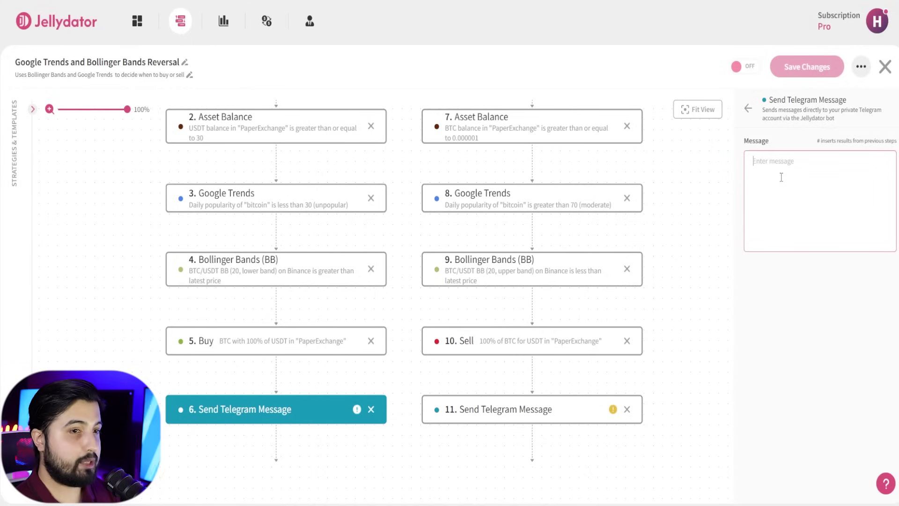
text(Bought)
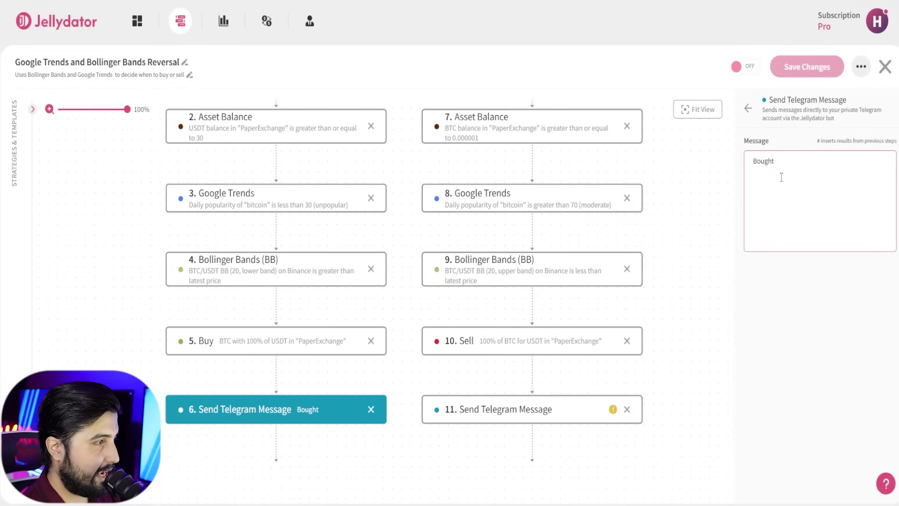
text( #)
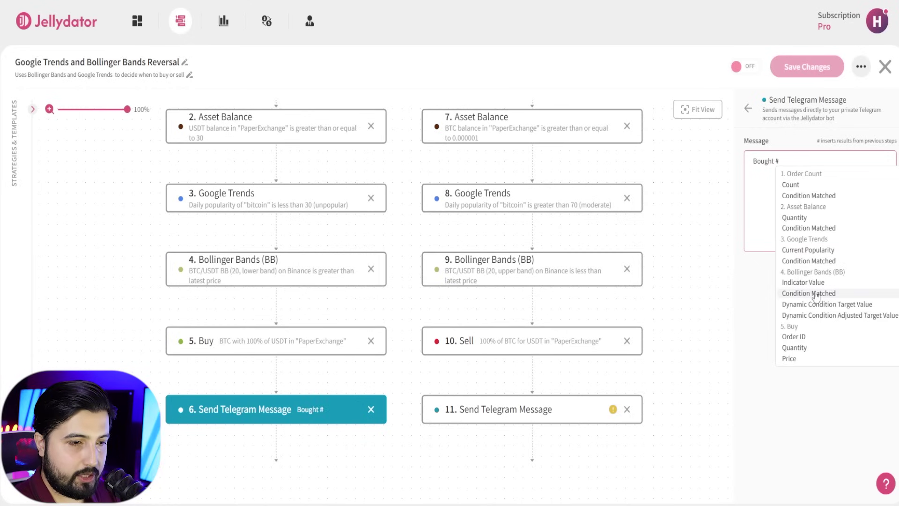
click(795, 347)
text(5. Buy: Quantity BTC for)
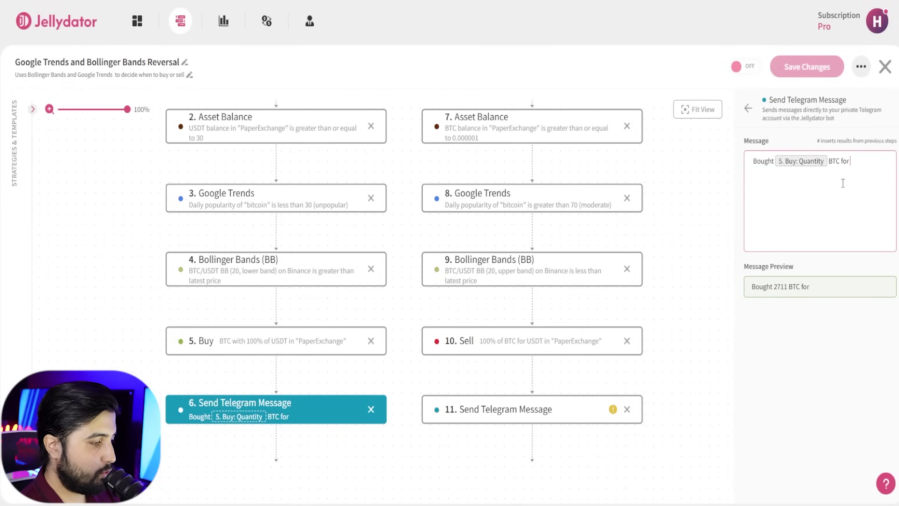
text(#)
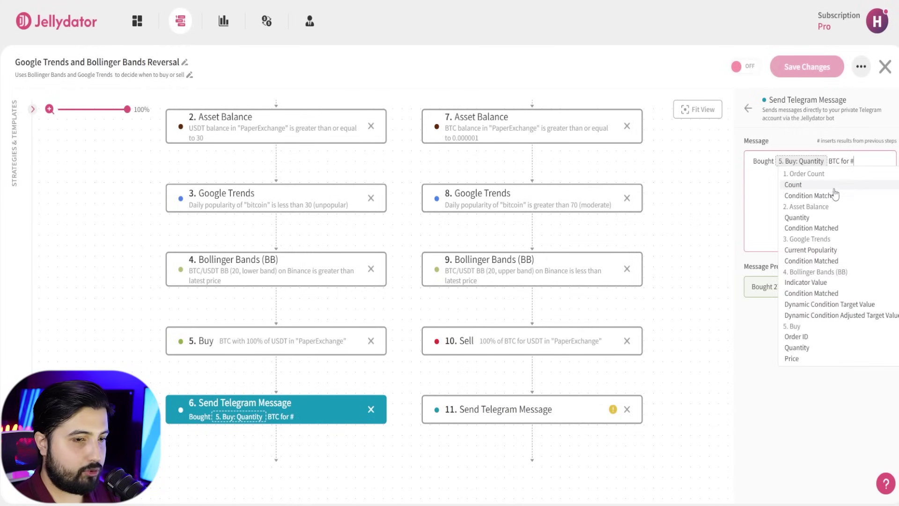
click(806, 358)
text(5. Buy: Price USDT)
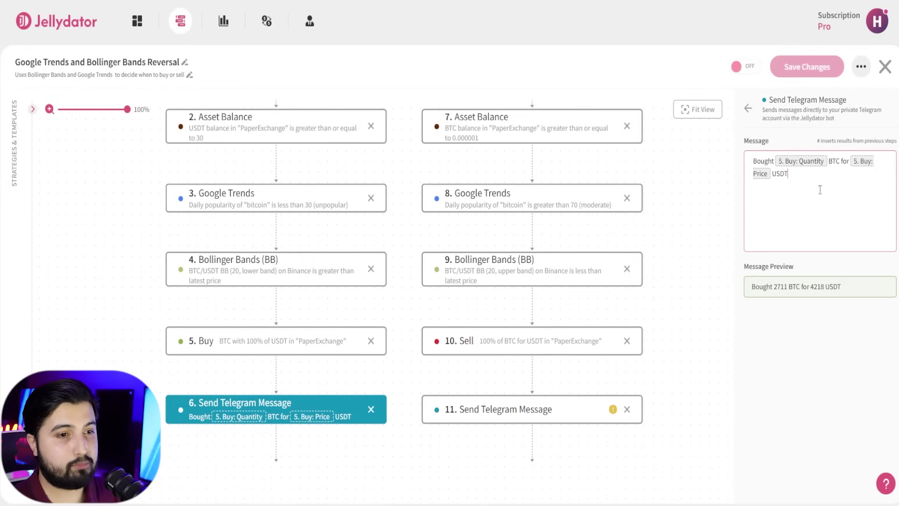
click(529, 413)
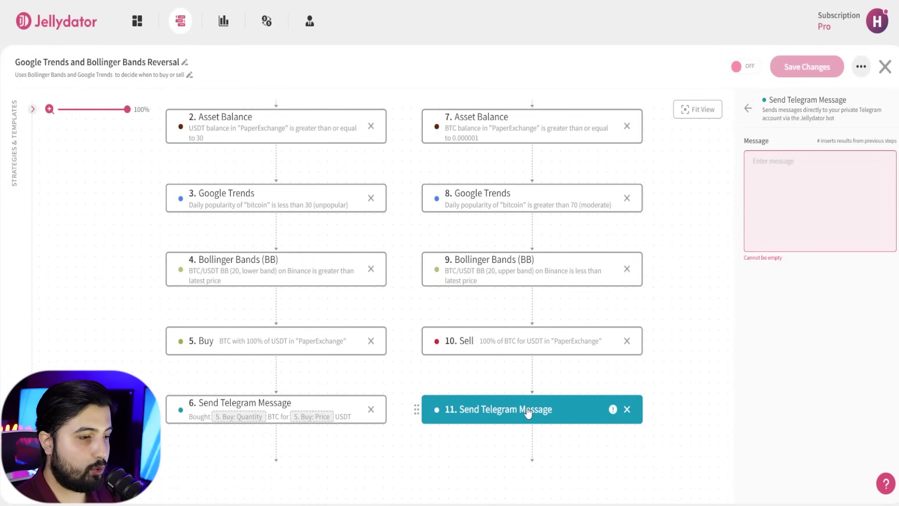
Write the sell message "Sold [Sell Quantity] BTC for [Sell Price] USDT" using inserted Sell fields
click(767, 199)
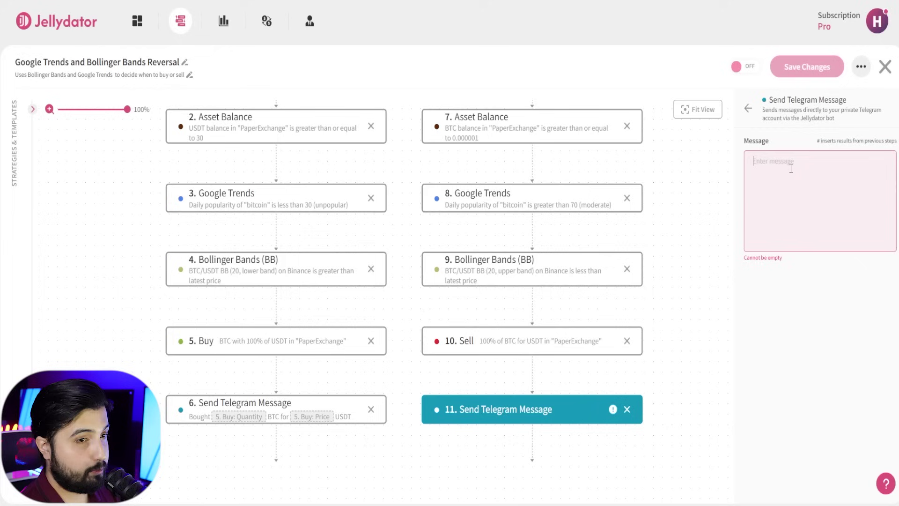
text(Sold #)
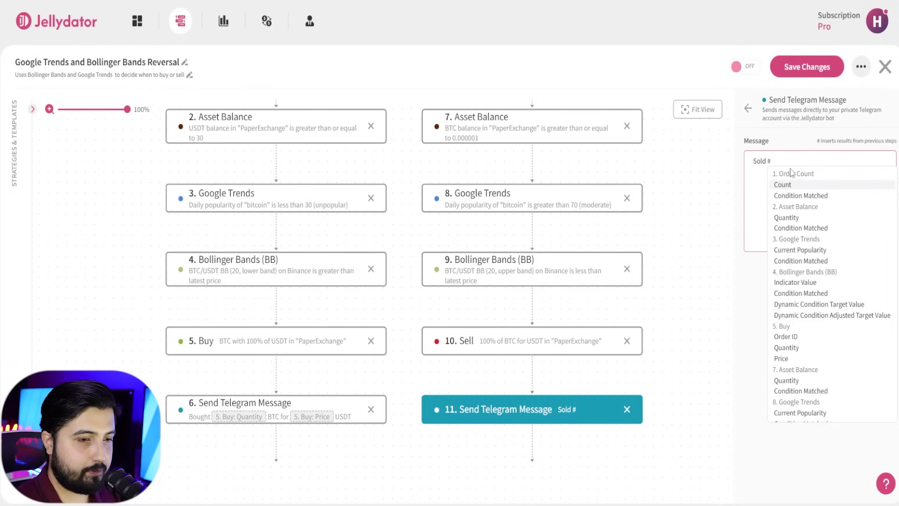
scroll(801, 281, down, 1)
scroll(800, 316, down, 2)
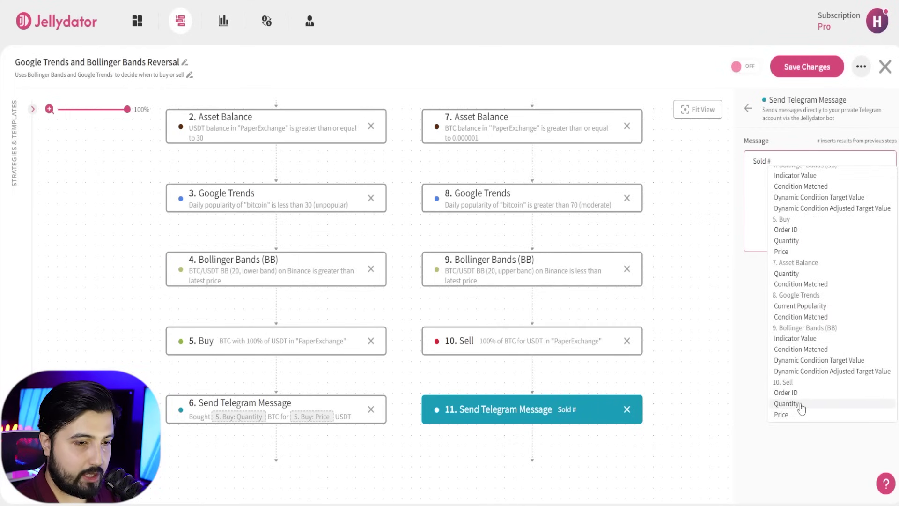
click(786, 403)
text(10. Sell: Quantity BTC for)
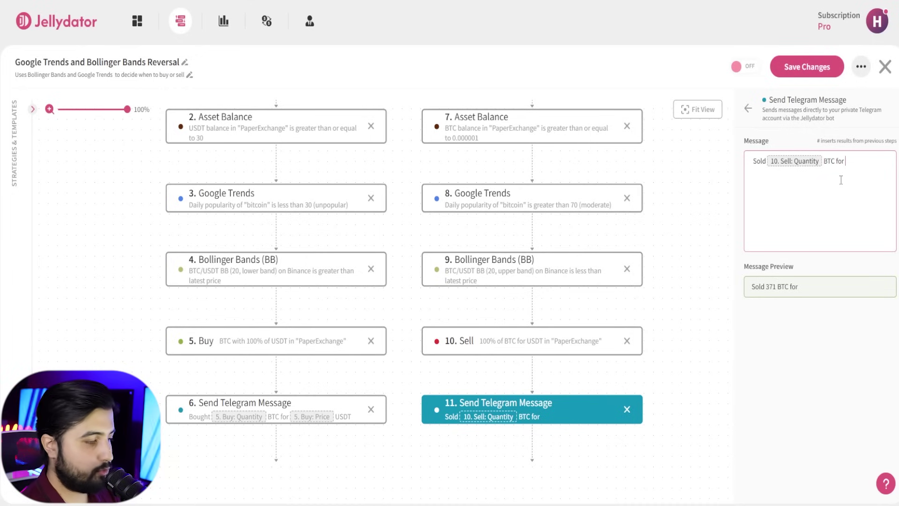
text(#)
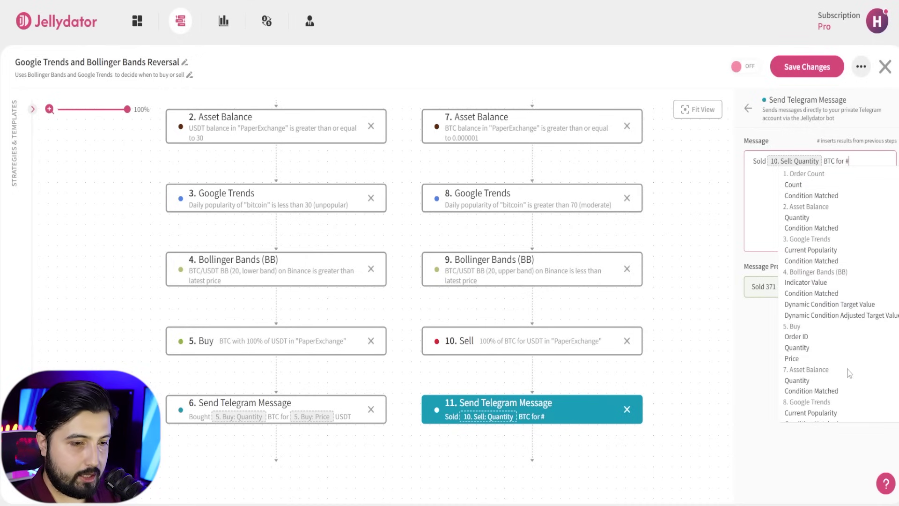
scroll(829, 316, down, 3)
click(804, 418)
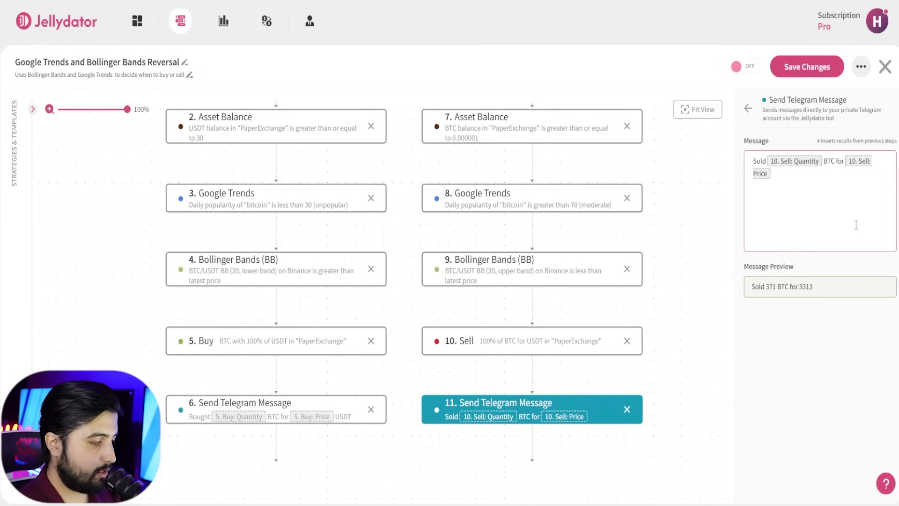
text(USDT)
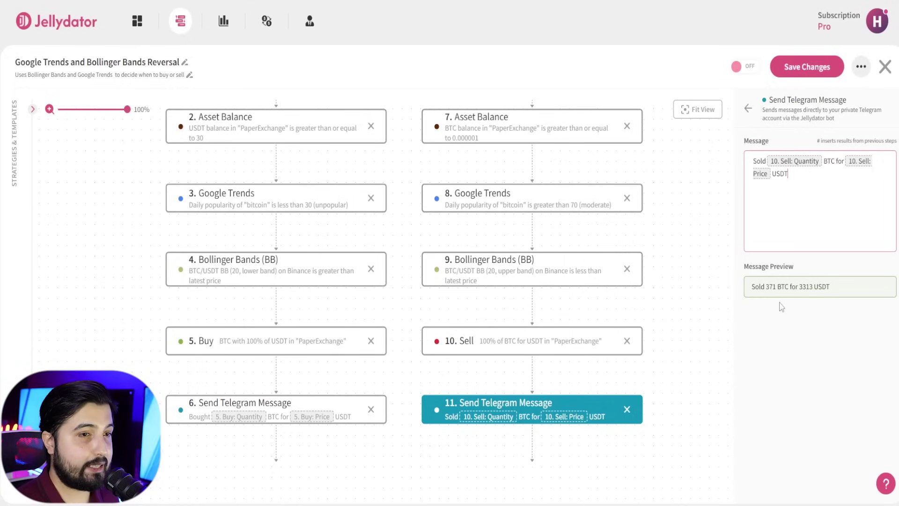
Save the Google Trends and Bollinger Bands Reversal strategy and toggle it from OFF to ON
click(748, 114)
scroll(695, 212, up, 3)
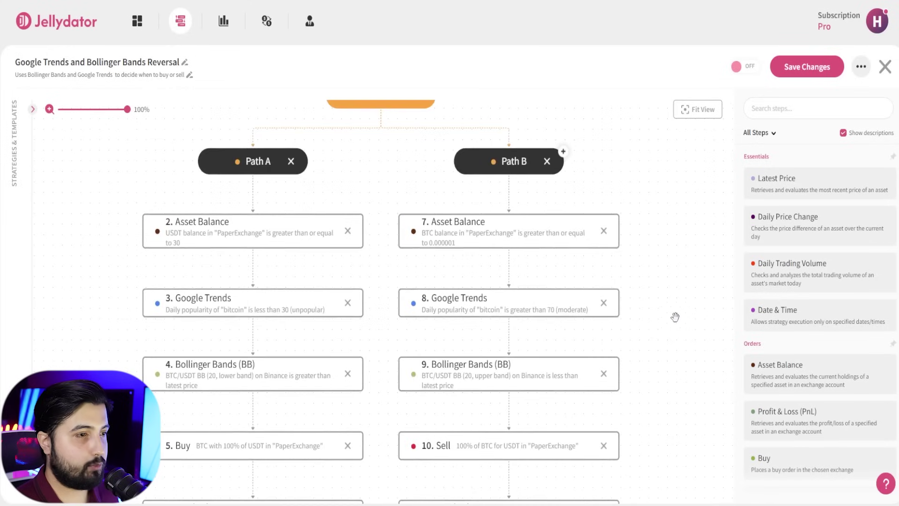
scroll(676, 315, up, 2)
click(809, 70)
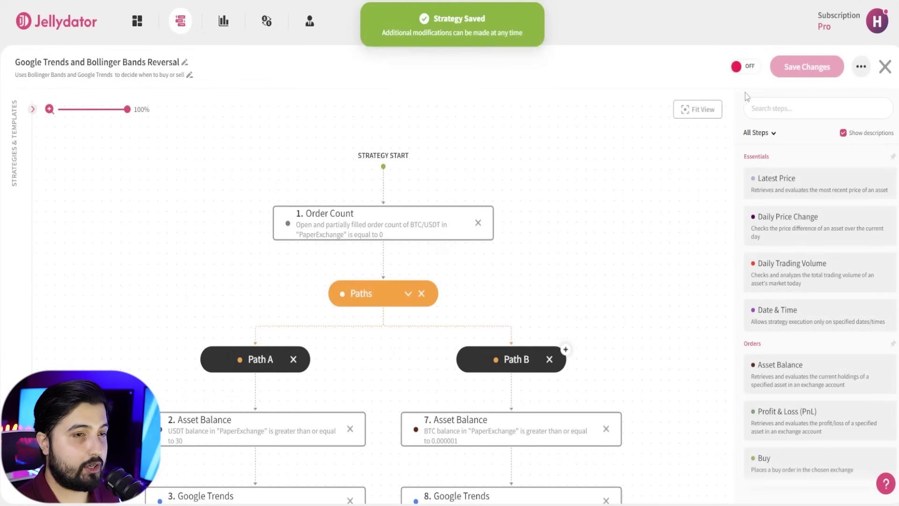
click(749, 68)
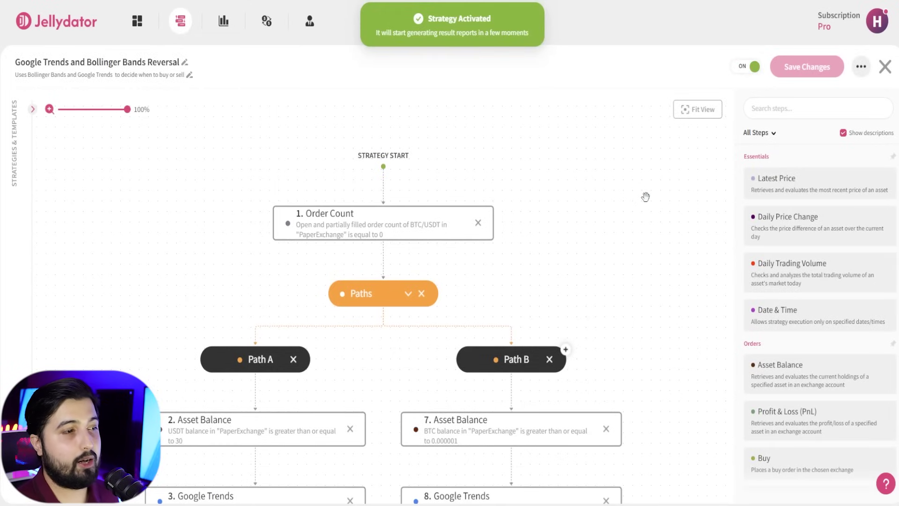